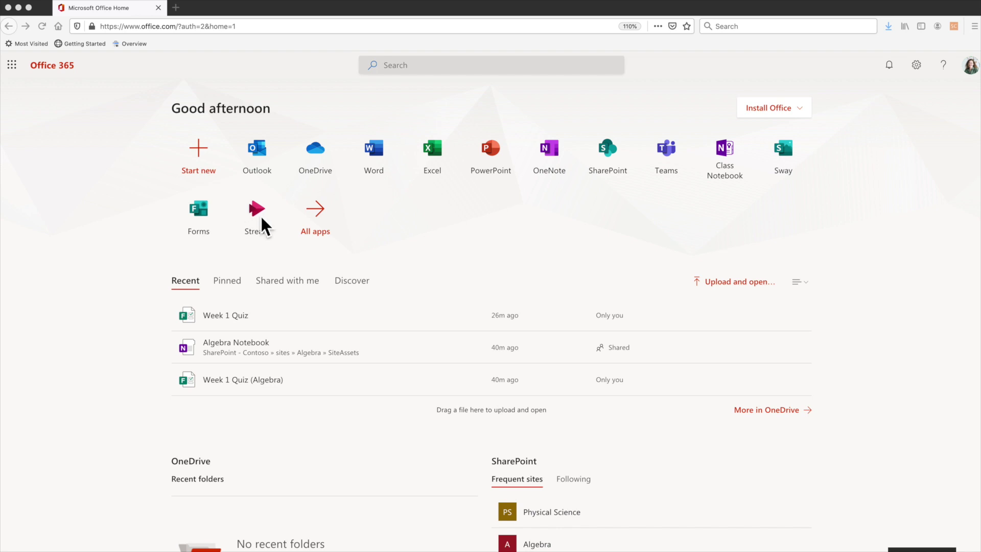
Launch Stream from the app tiles on the Office 365 home page.
click(257, 241)
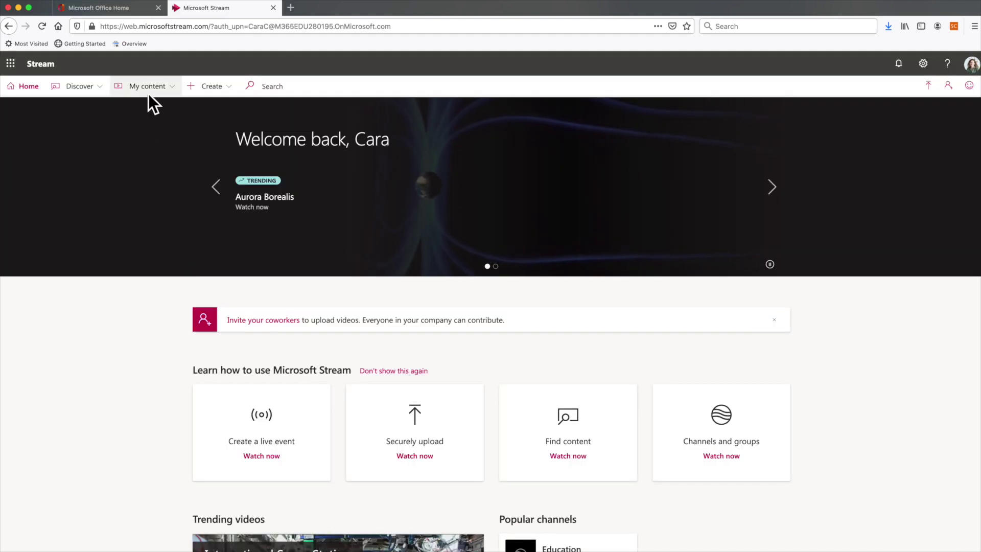
Go to My content > Videos and open the Aurora Borealis video.
click(147, 92)
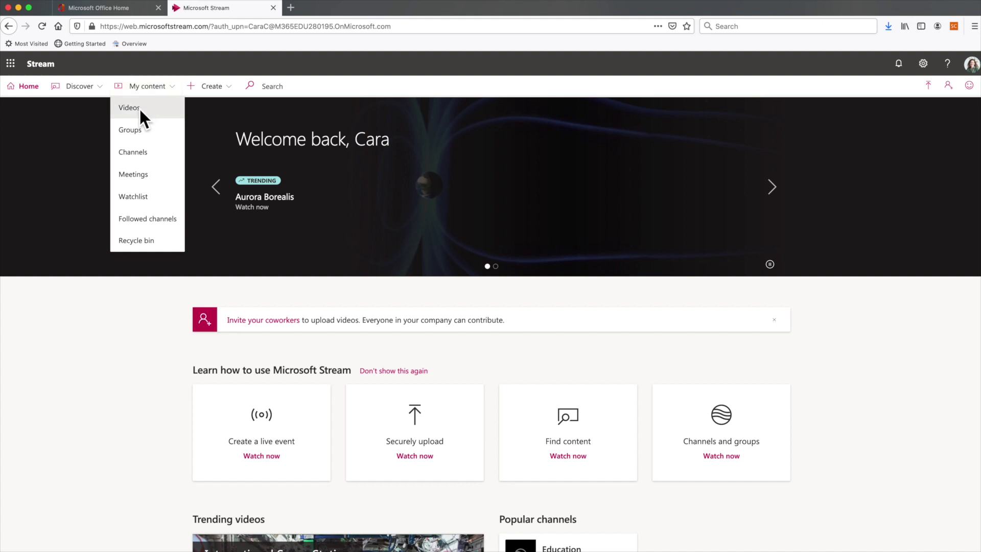
click(139, 108)
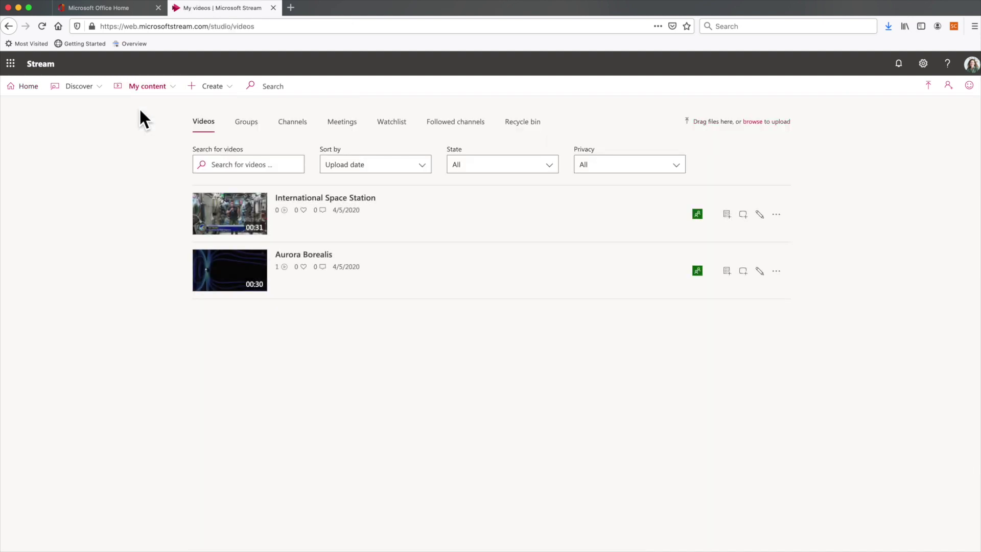
click(301, 260)
Start adding a form under the video's Interactivity options and open Microsoft Forms in a new tab.
click(674, 132)
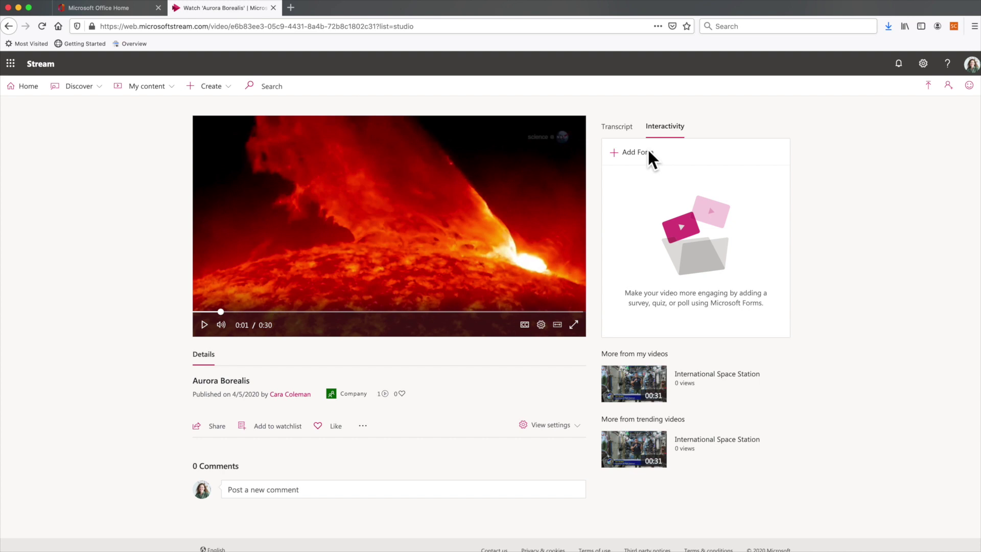
click(639, 157)
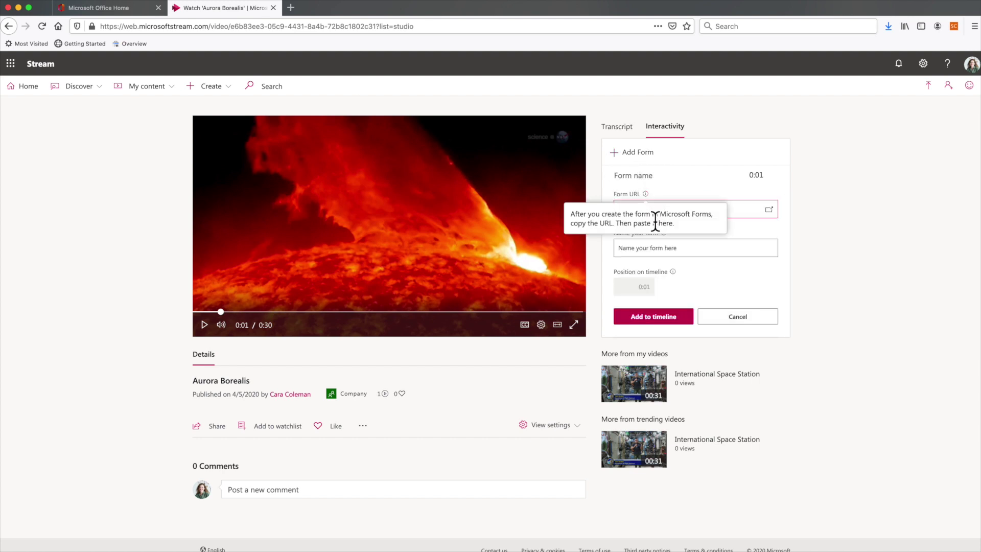
click(770, 211)
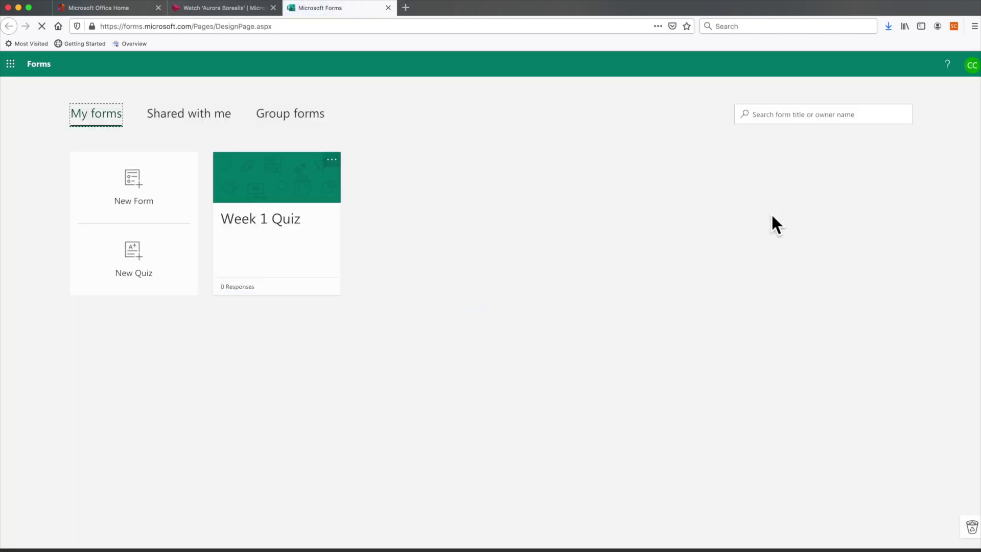
Open the Week 1 Quiz form and copy its response link from Share.
click(270, 197)
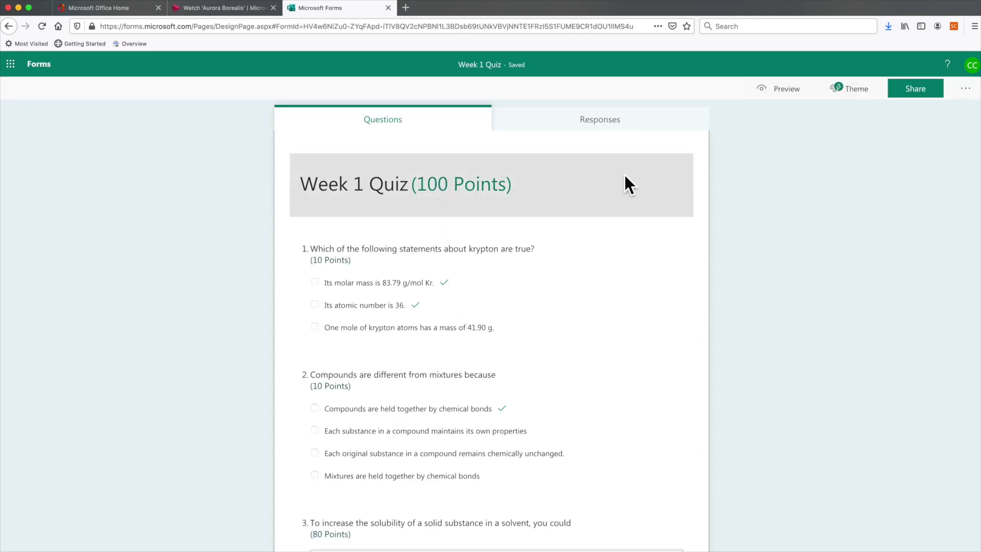
click(920, 93)
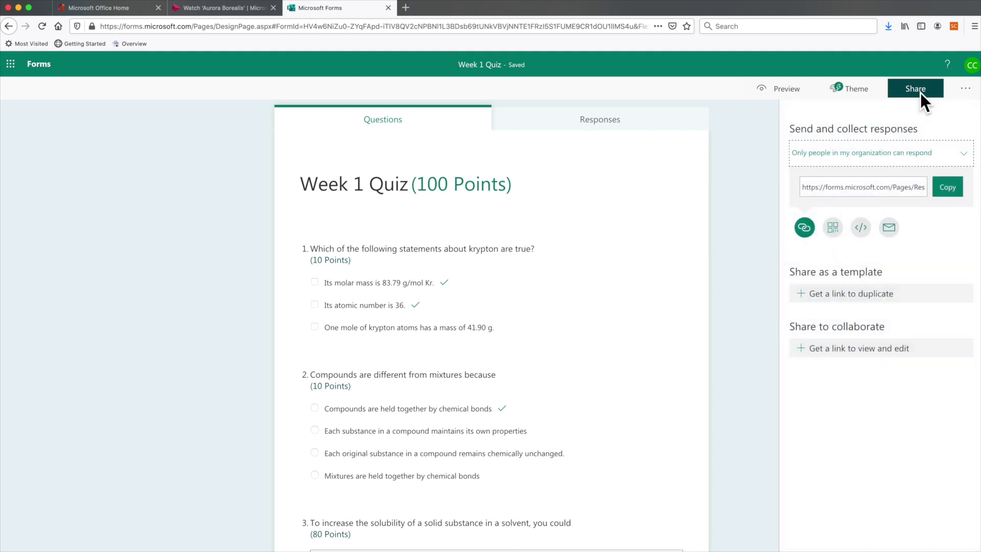
click(947, 191)
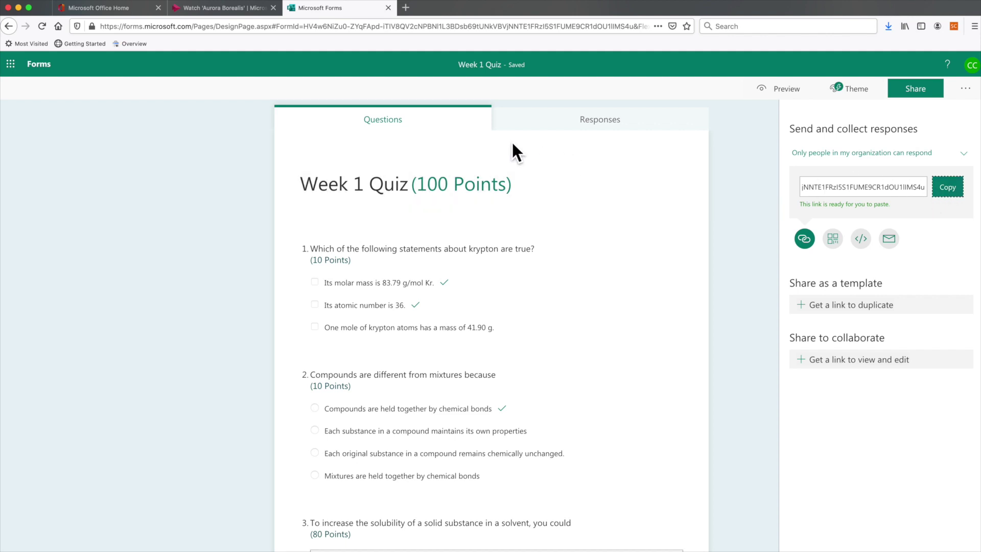
Paste the quiz link as the Form URL, name it Week 1 Quiz, and add it at 0:11.
click(233, 12)
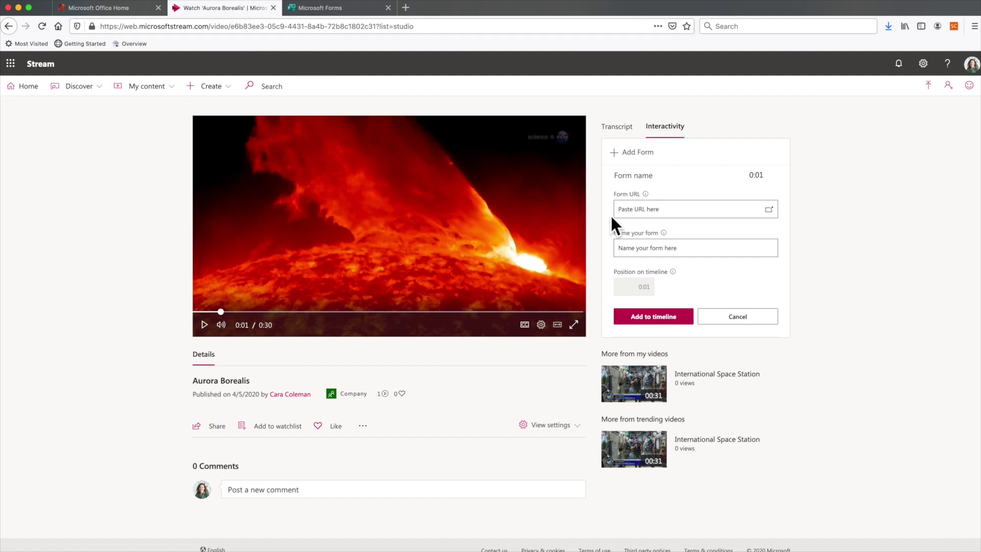
right_click(633, 219)
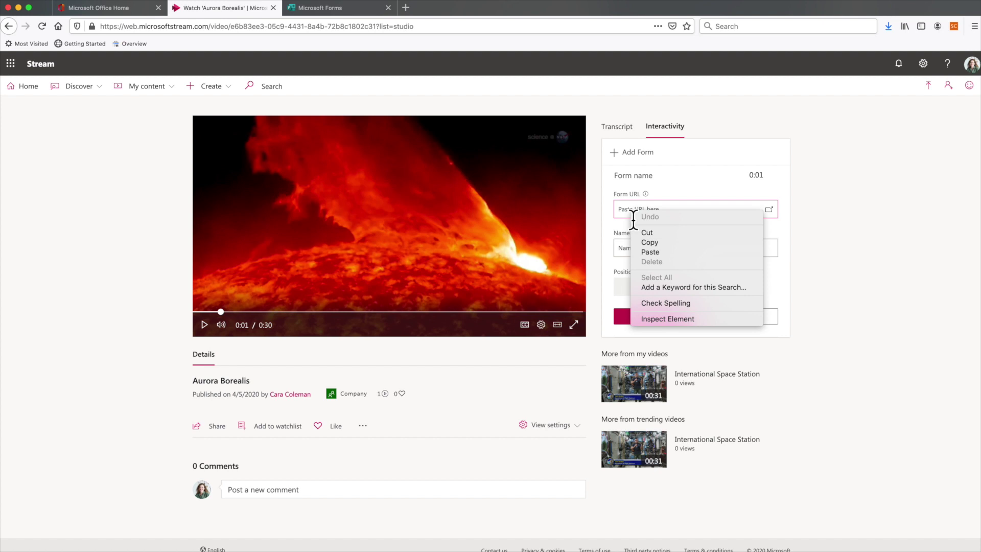
click(647, 251)
click(704, 252)
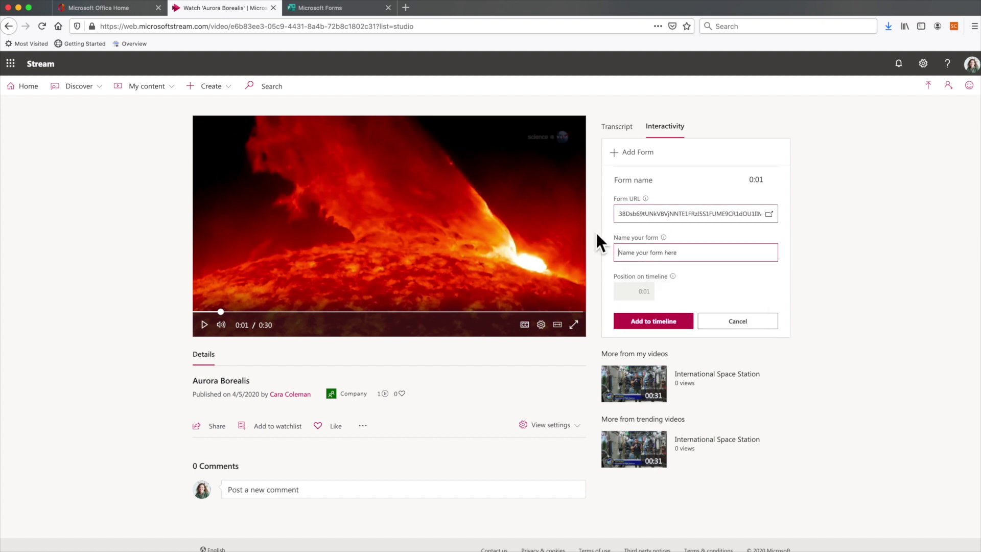
text(Week 1 Quiz)
drag(267, 317, 352, 317)
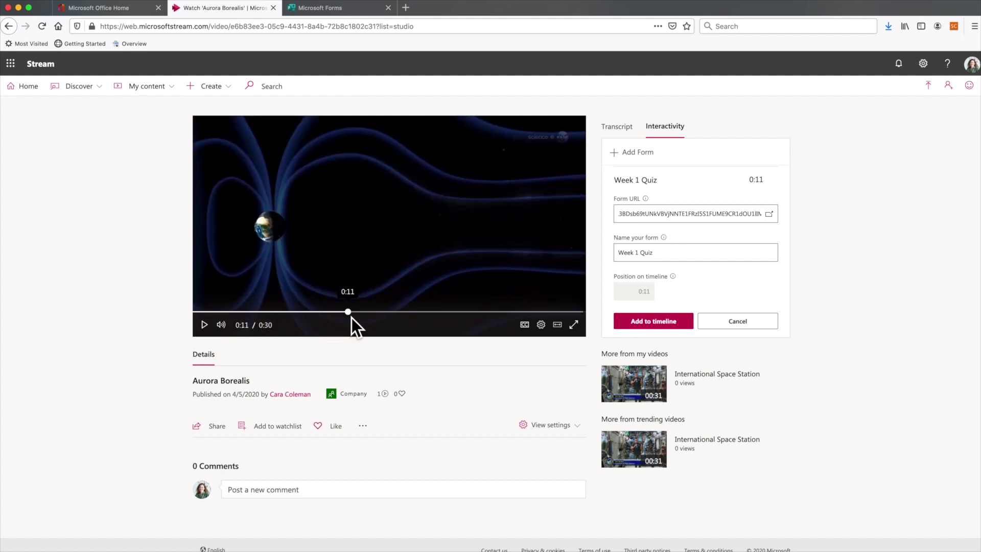
click(637, 320)
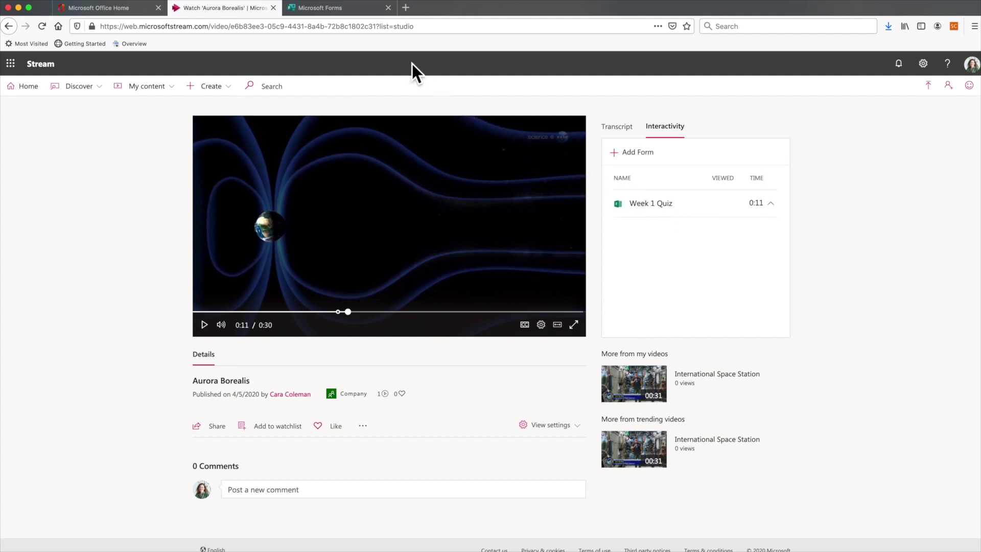
click(348, 15)
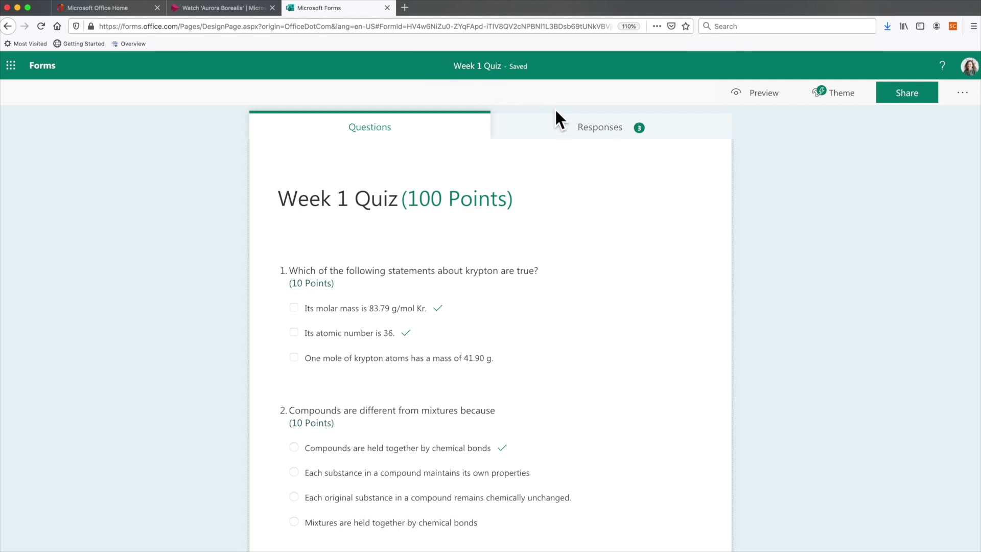
click(605, 134)
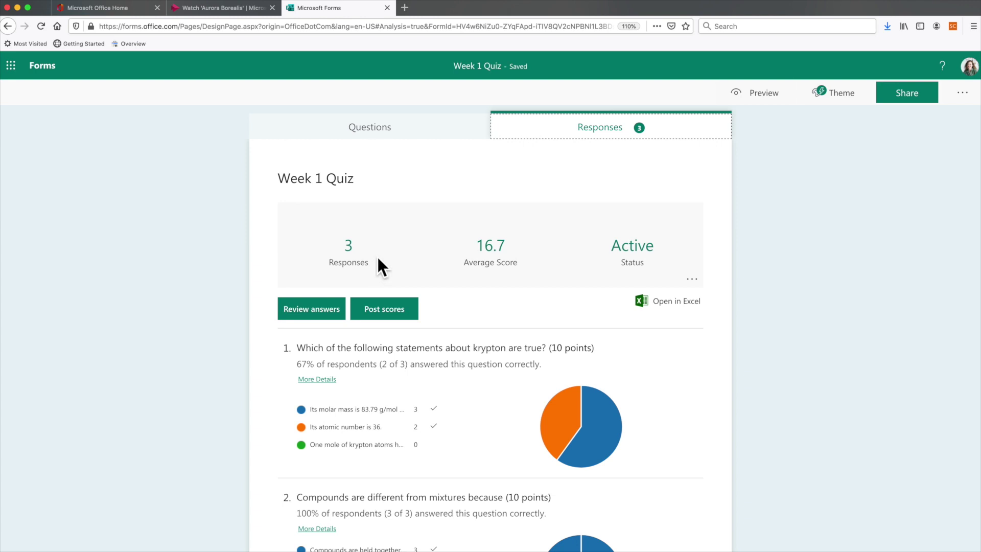
click(234, 13)
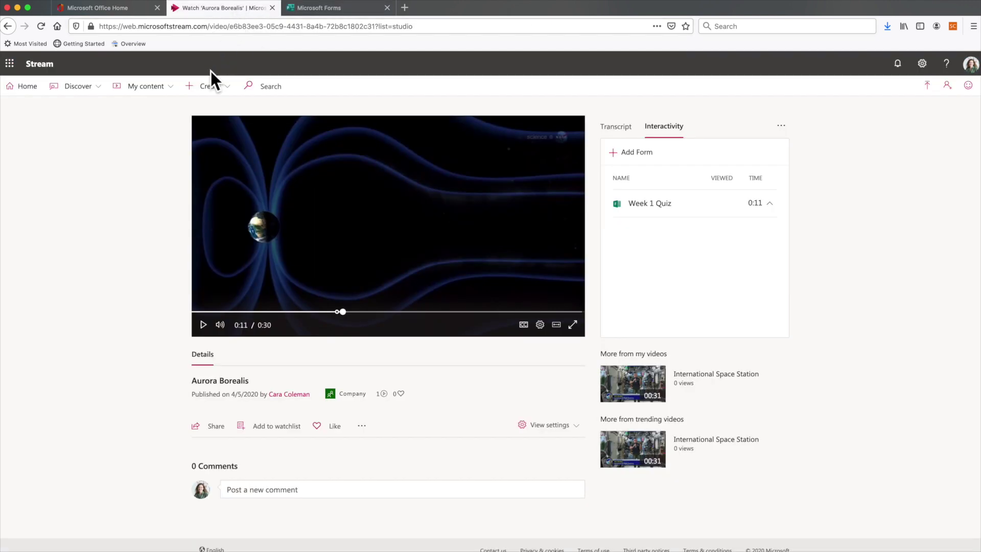
Copy the Aurora Borealis video's direct link from the Share dialog, then close the dialog.
click(205, 428)
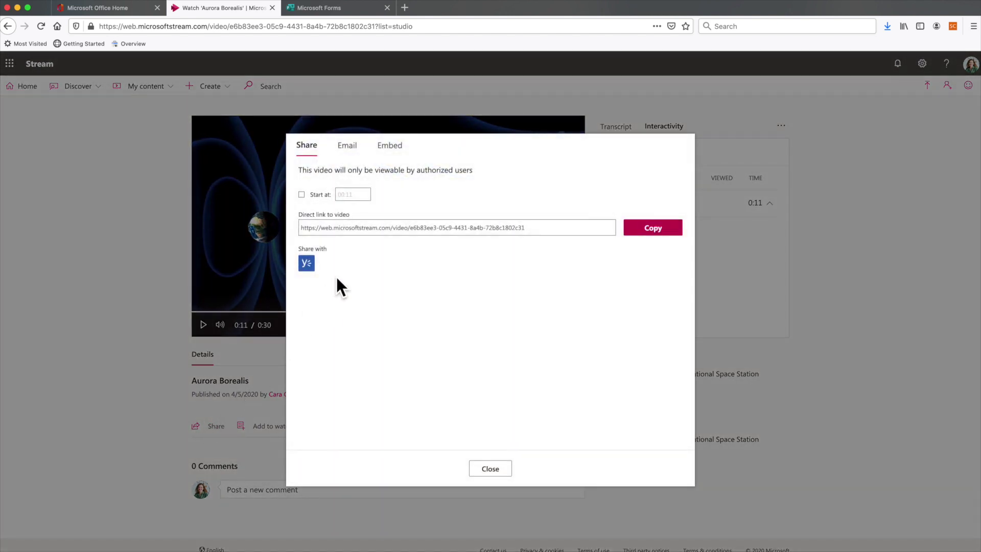
click(638, 235)
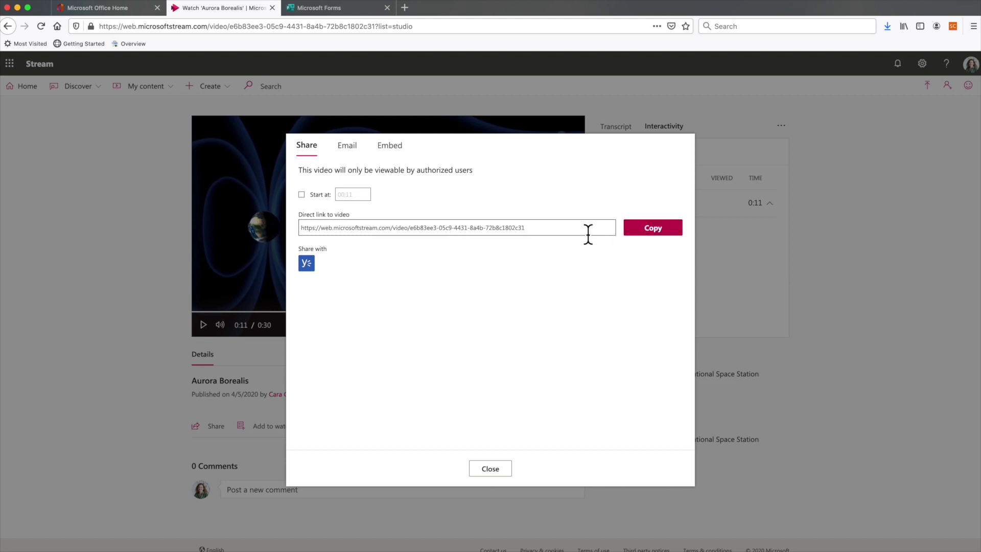
click(490, 470)
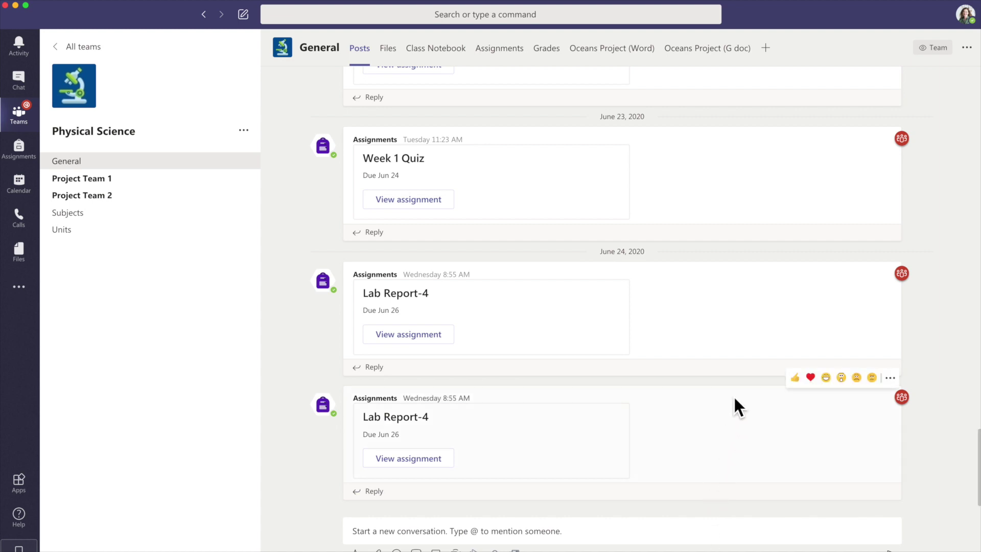
Open the General channel's add-a-tab gallery and pick Stream.
click(765, 48)
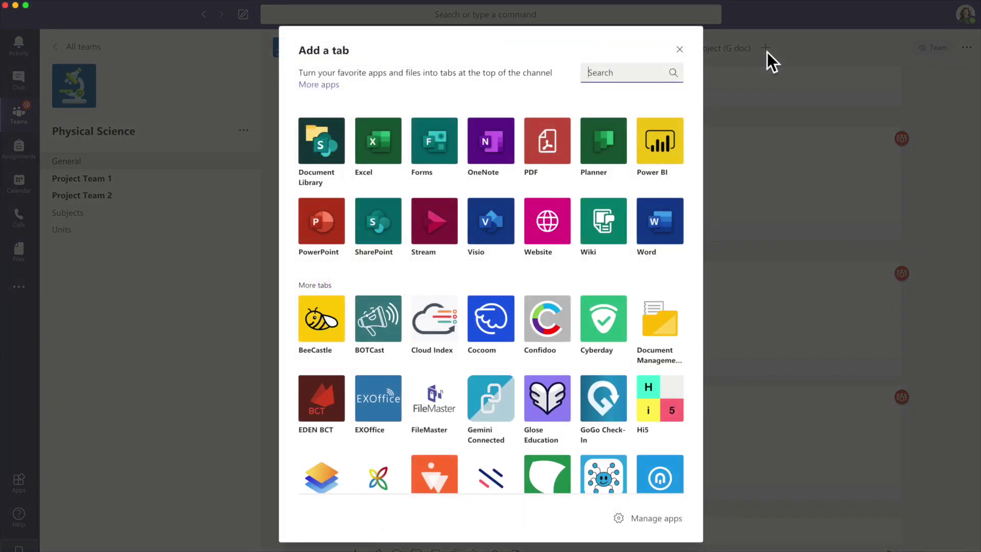
click(434, 230)
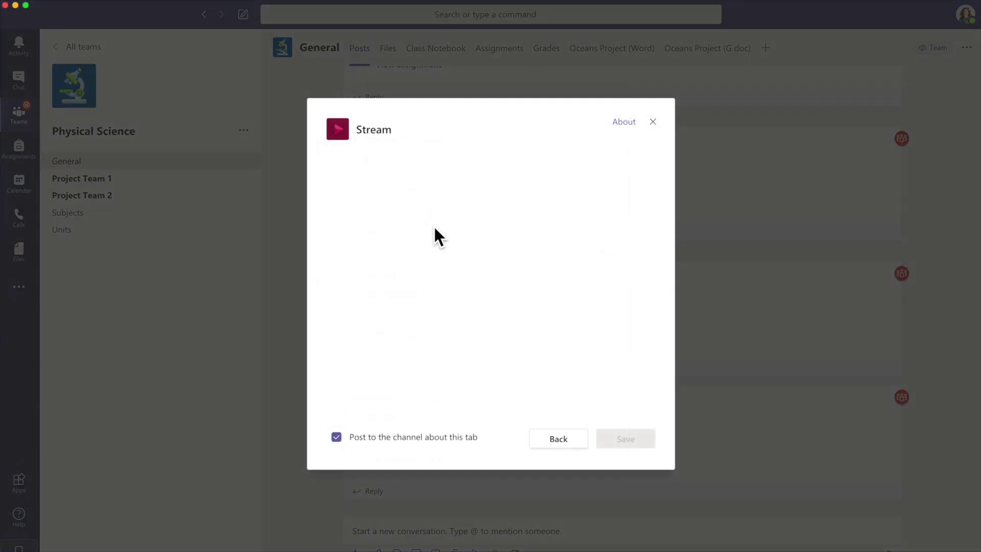